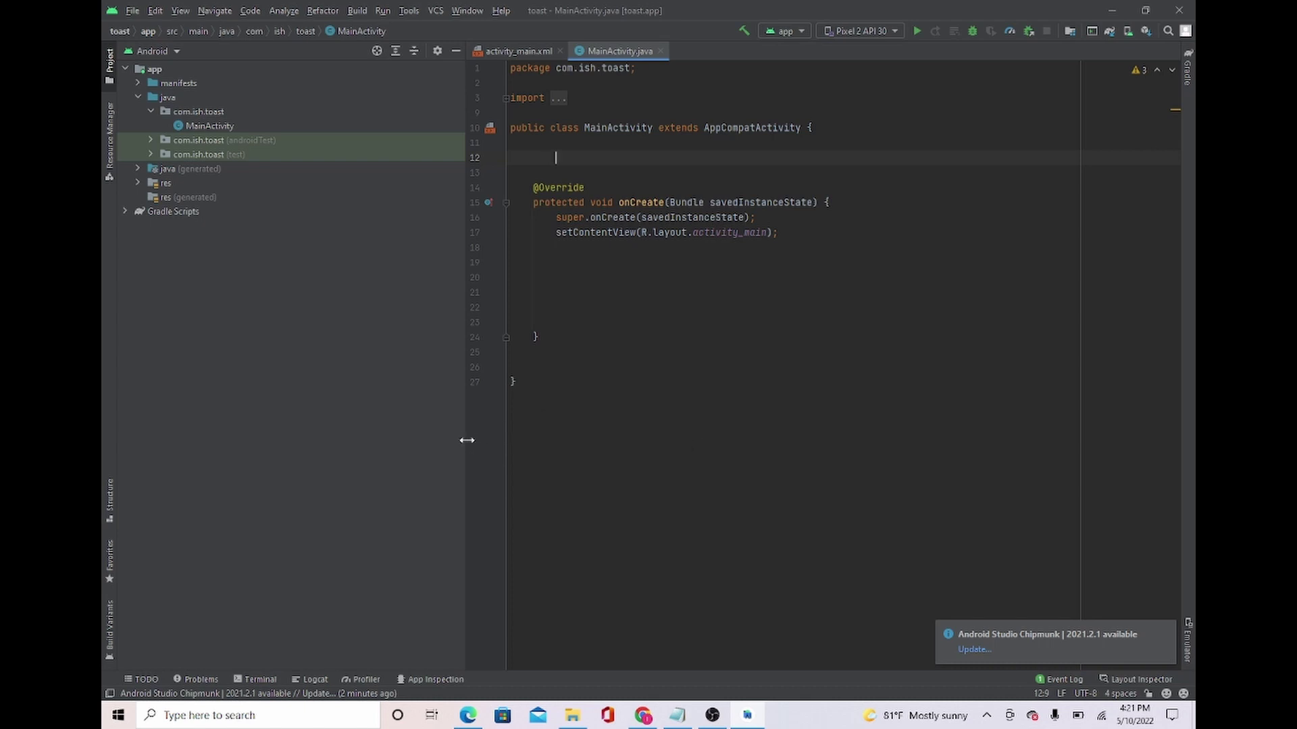
# Widen the editor area and show activity_main.xml in the visual Design view.
pyautogui.moveTo(467, 440); pyautogui.dragTo(265, 414)
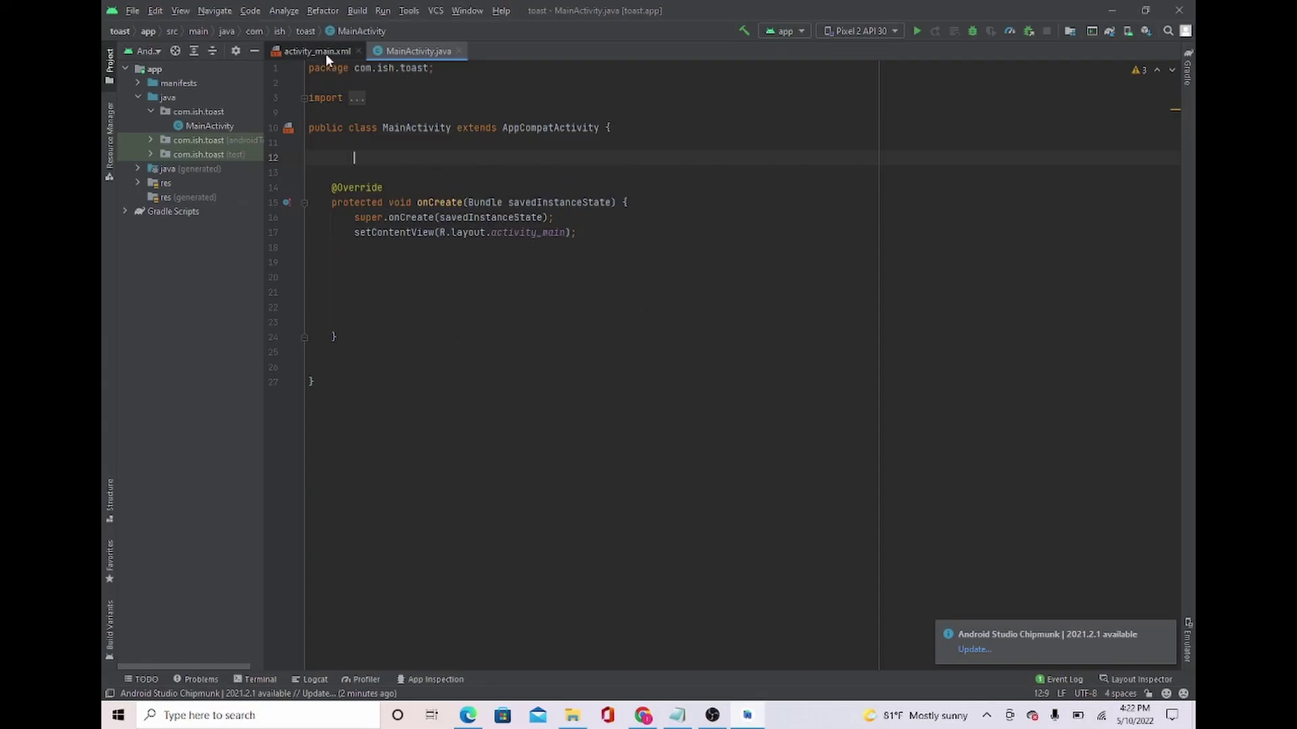
pyautogui.click(325, 54)
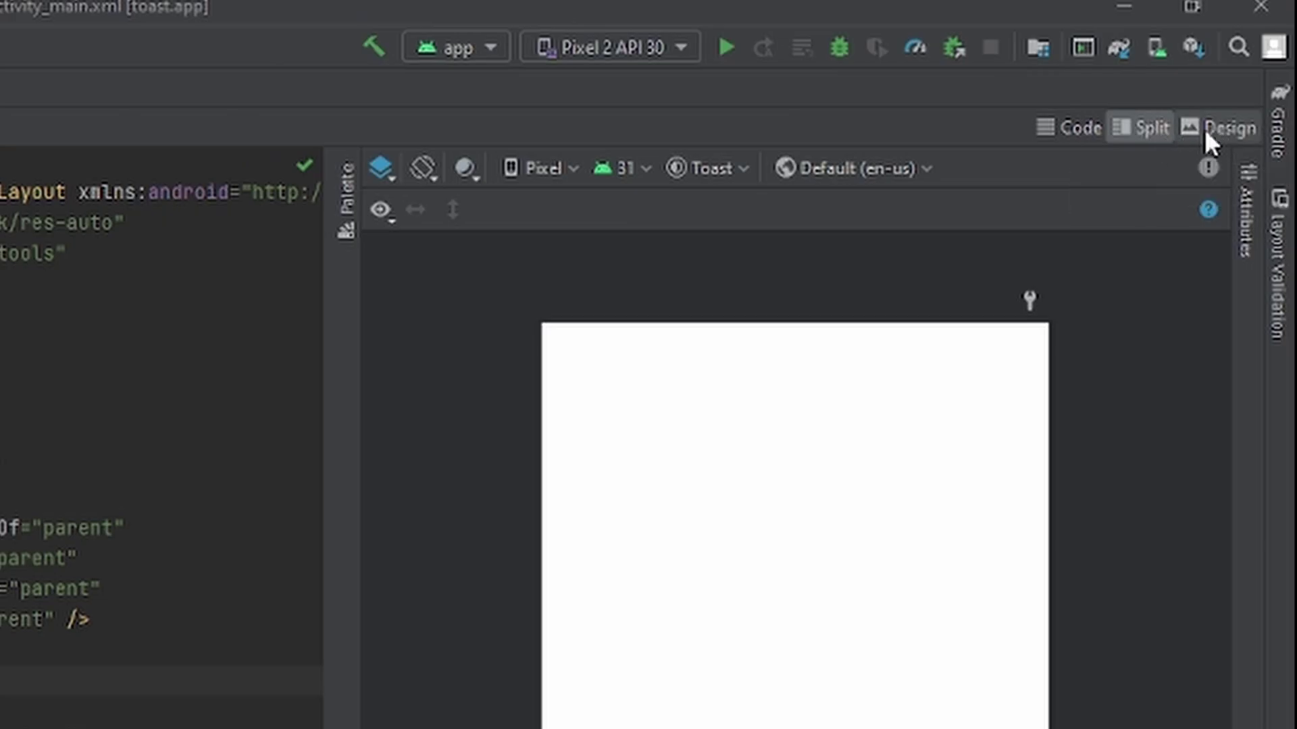
pyautogui.click(1204, 128)
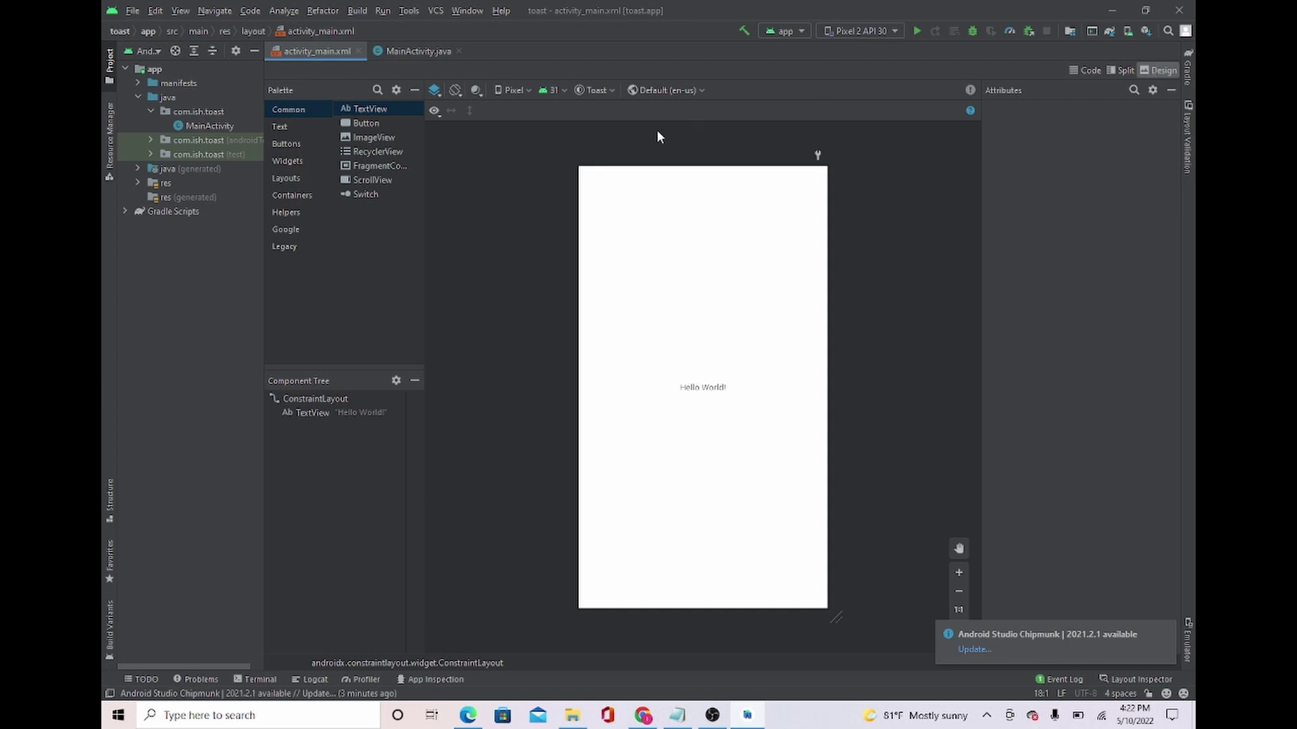
# Place a Button below Hello World with its top constrained to the parent.
pyautogui.click(370, 125)
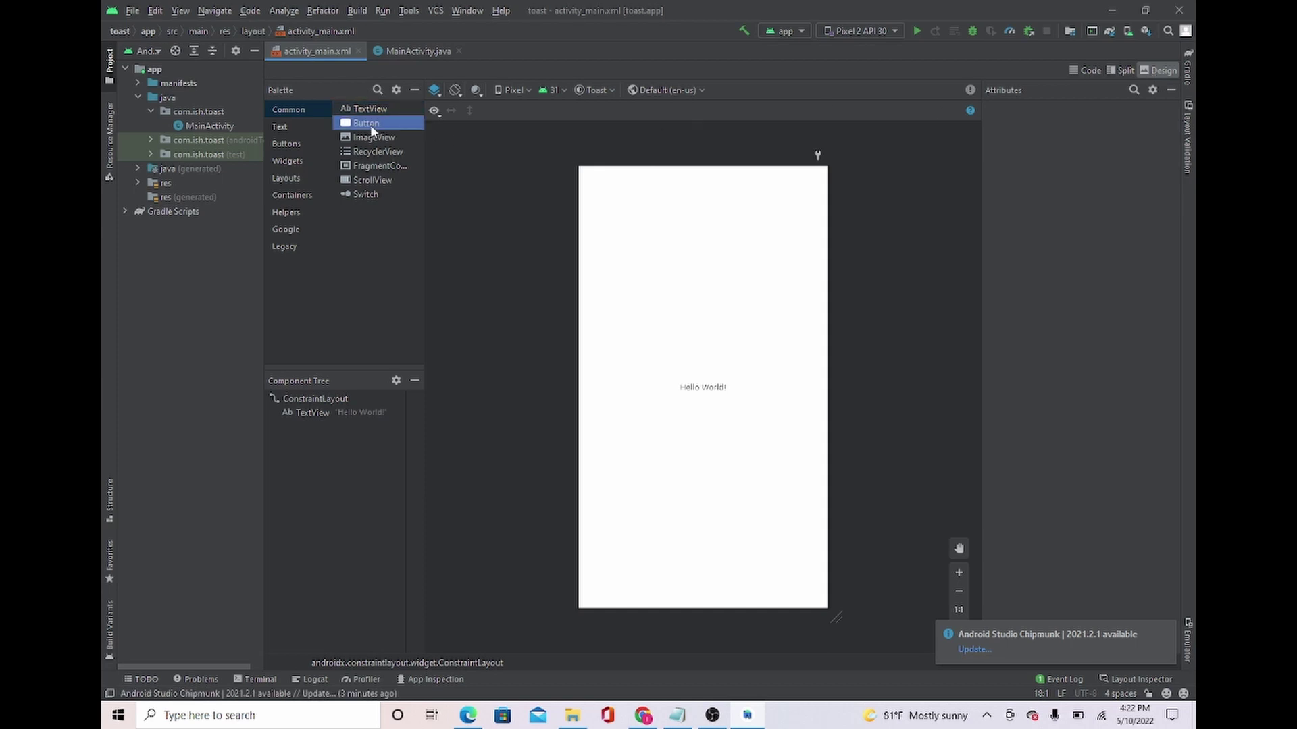
pyautogui.moveTo(439, 202); pyautogui.dragTo(705, 482)
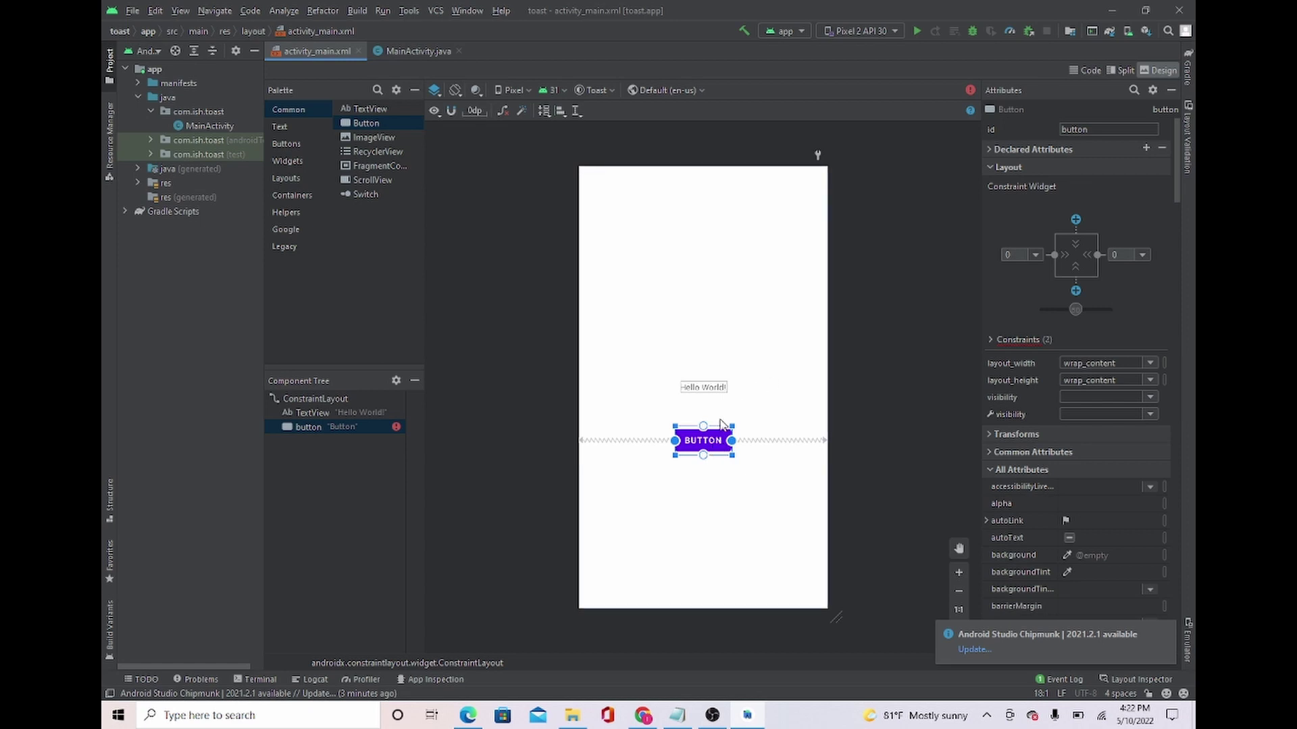
pyautogui.moveTo(703, 426)
pyautogui.mouseDown()
pyautogui.moveTo(702, 168)
pyautogui.moveTo(706, 490)
pyautogui.mouseUp()
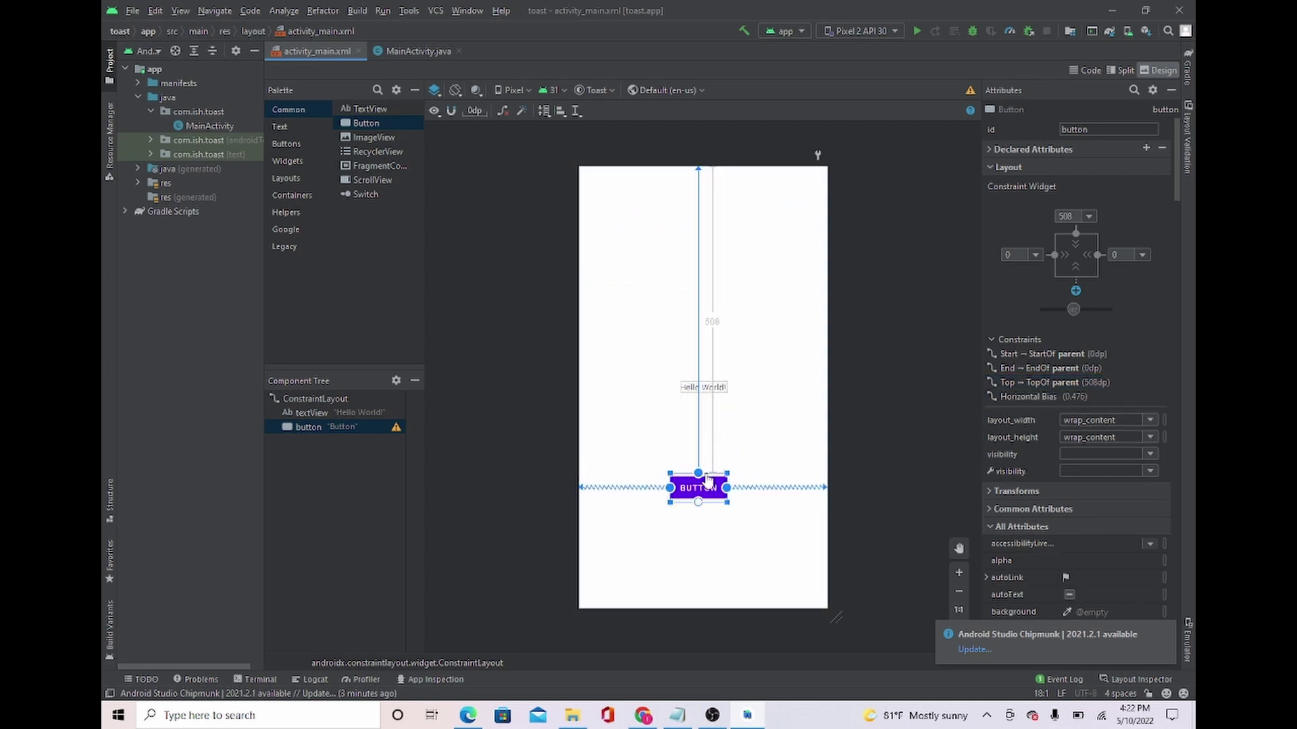
pyautogui.moveTo(706, 490); pyautogui.dragTo(709, 488)
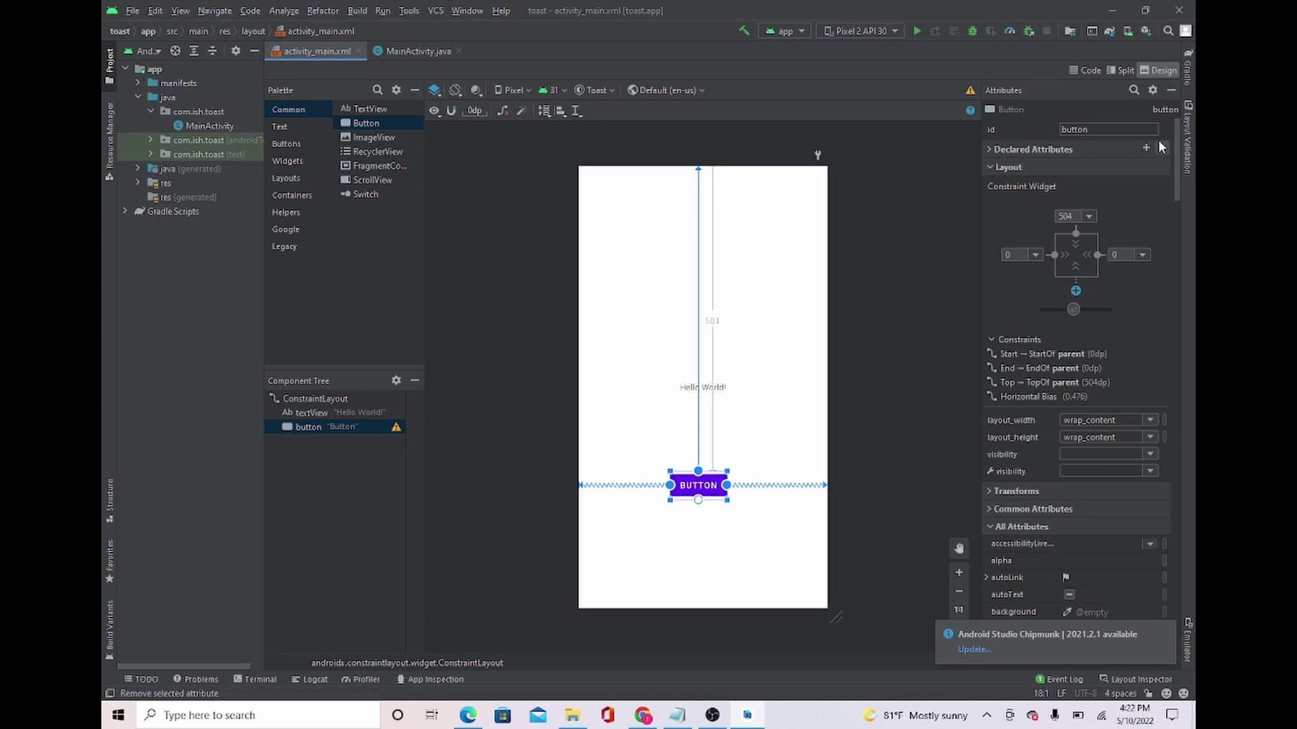
# Change the button's id to button1 in the Split view.
pyautogui.click(1120, 71)
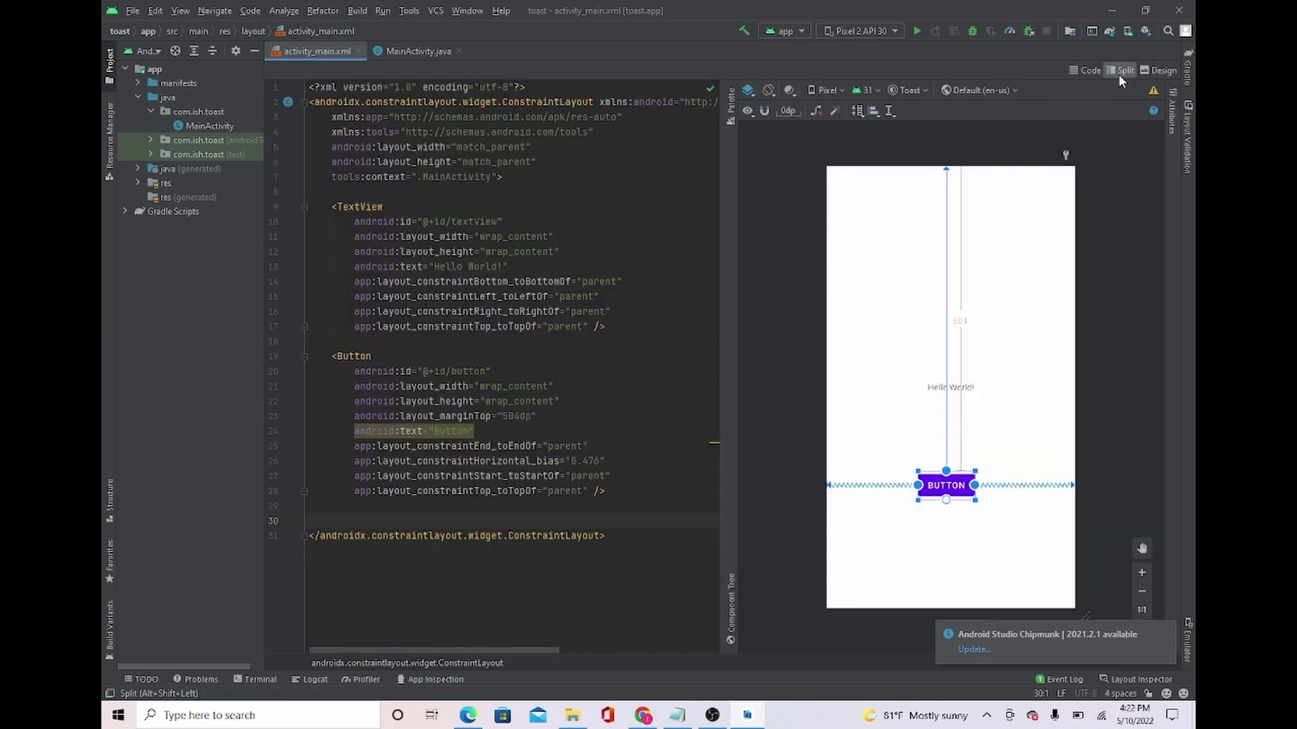
pyautogui.click(485, 372)
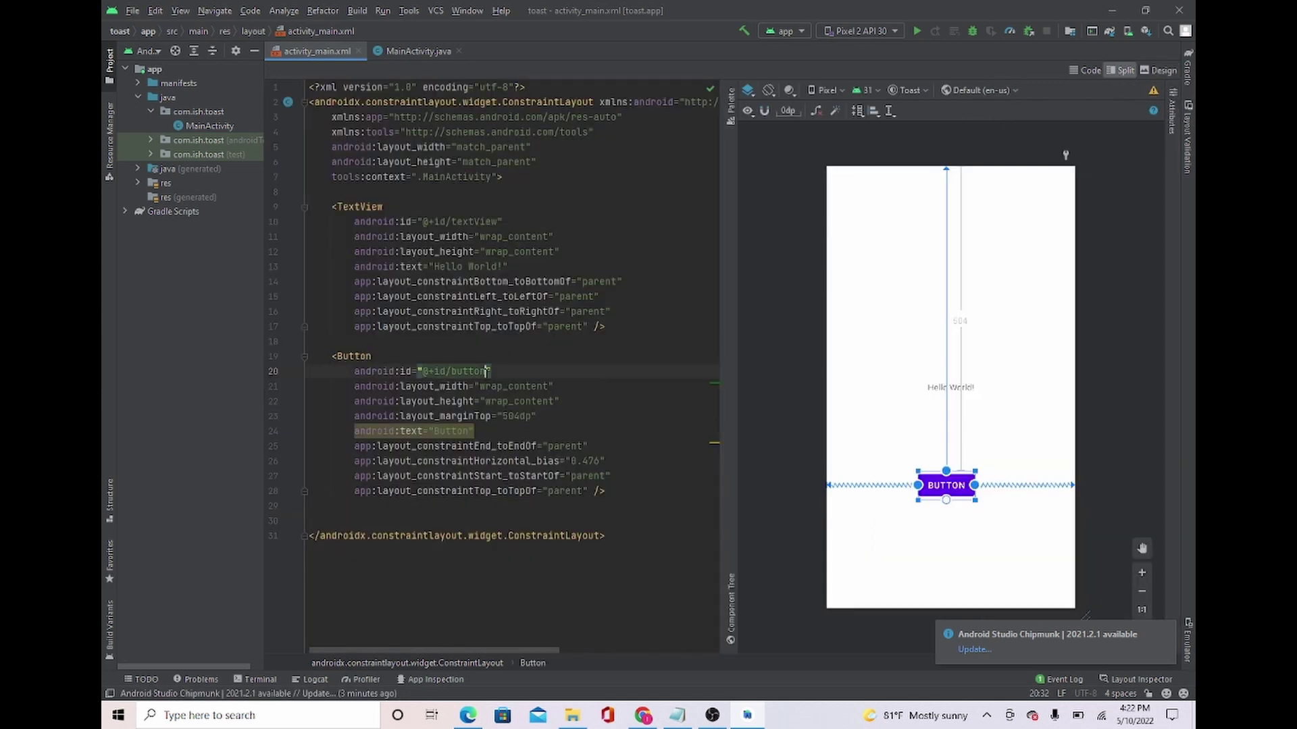
pyautogui.write('1')
pyautogui.click(630, 347)
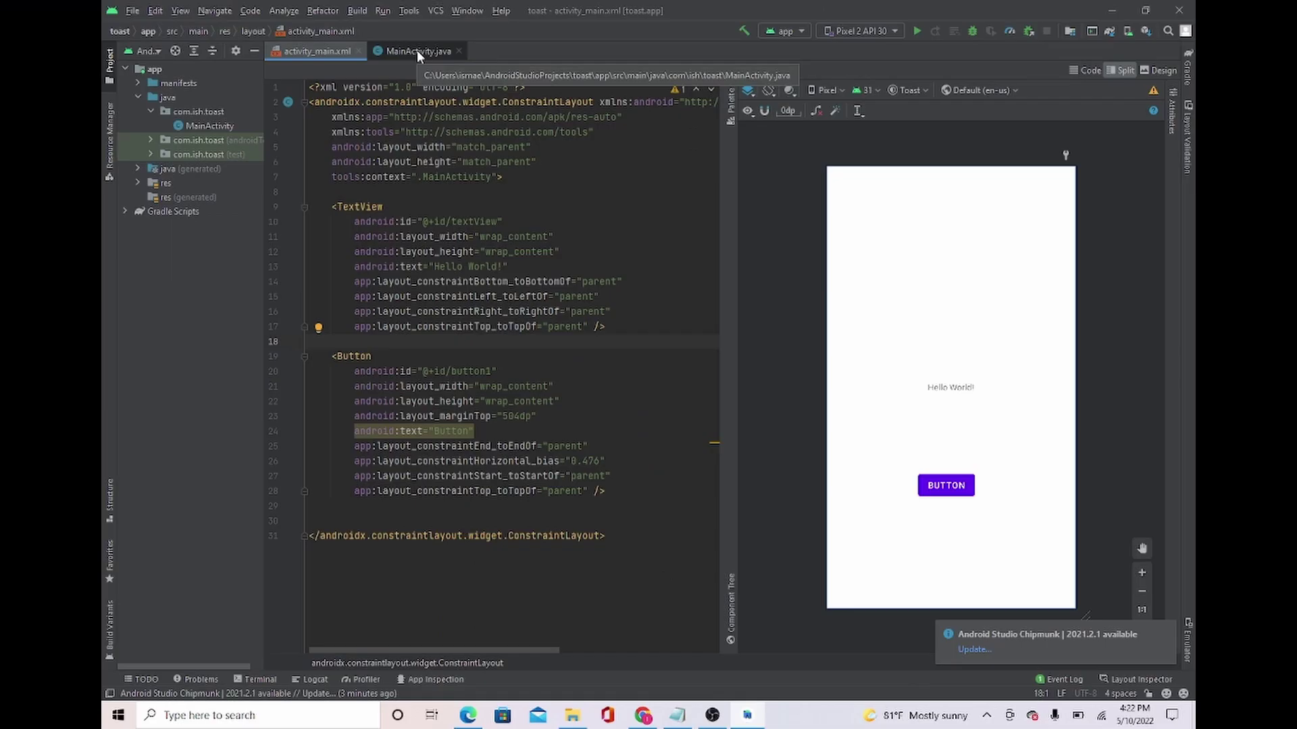
# In MainActivity.java, declare a Button field and assign it findViewById(R.id.button1) in onCreate.
pyautogui.click(416, 53)
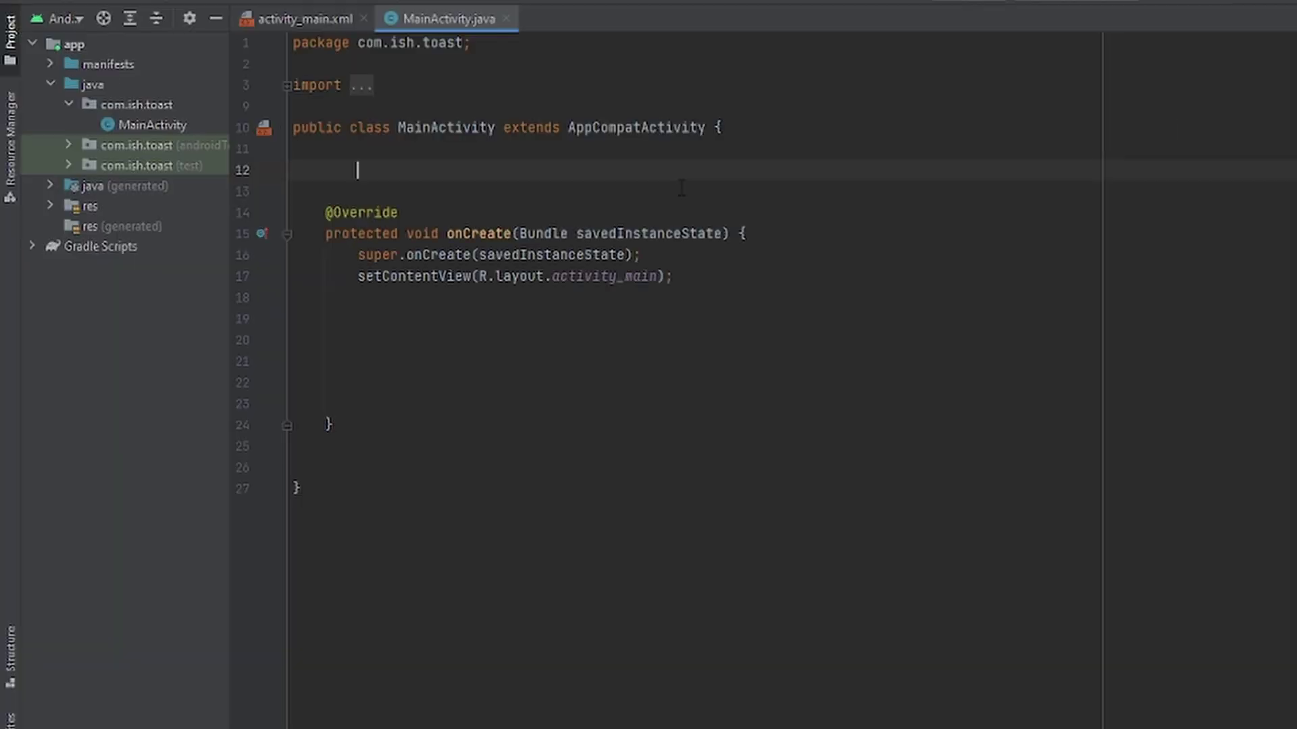
pyautogui.write('Button ')
pyautogui.write('b')
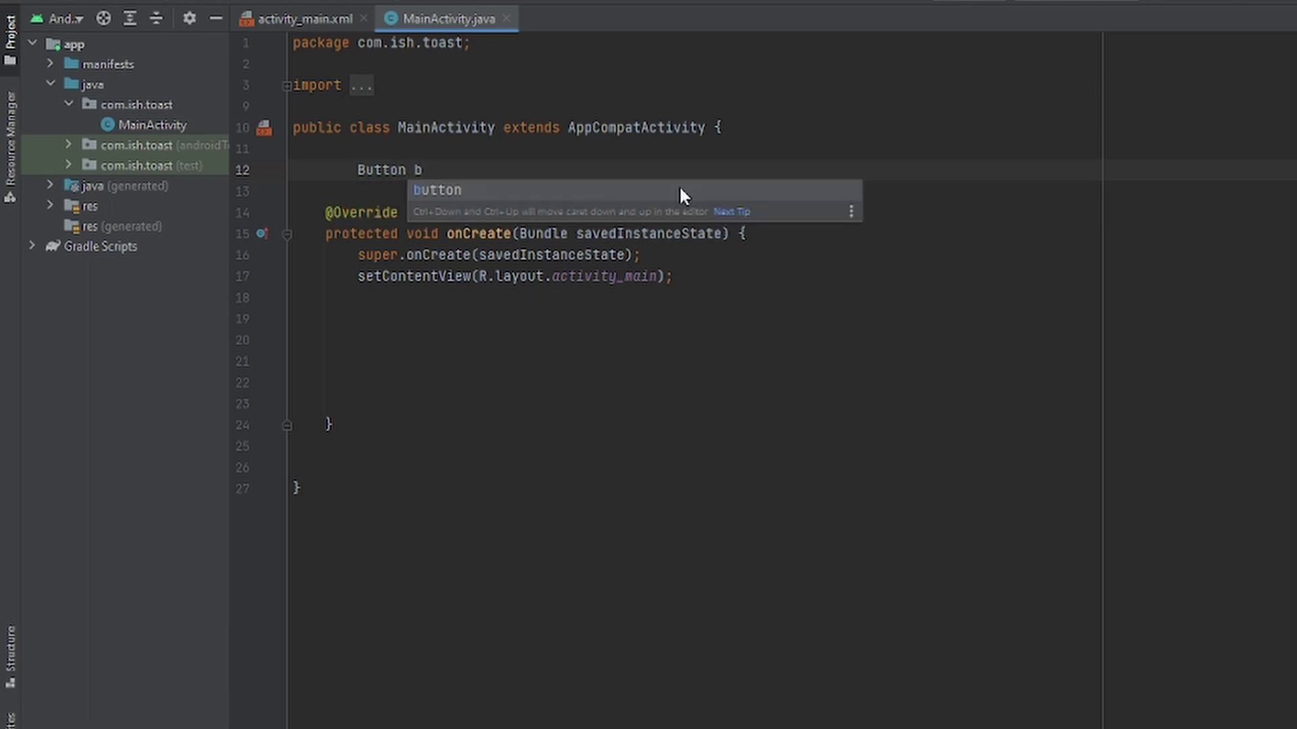
pyautogui.press('Return')
pyautogui.write(';')
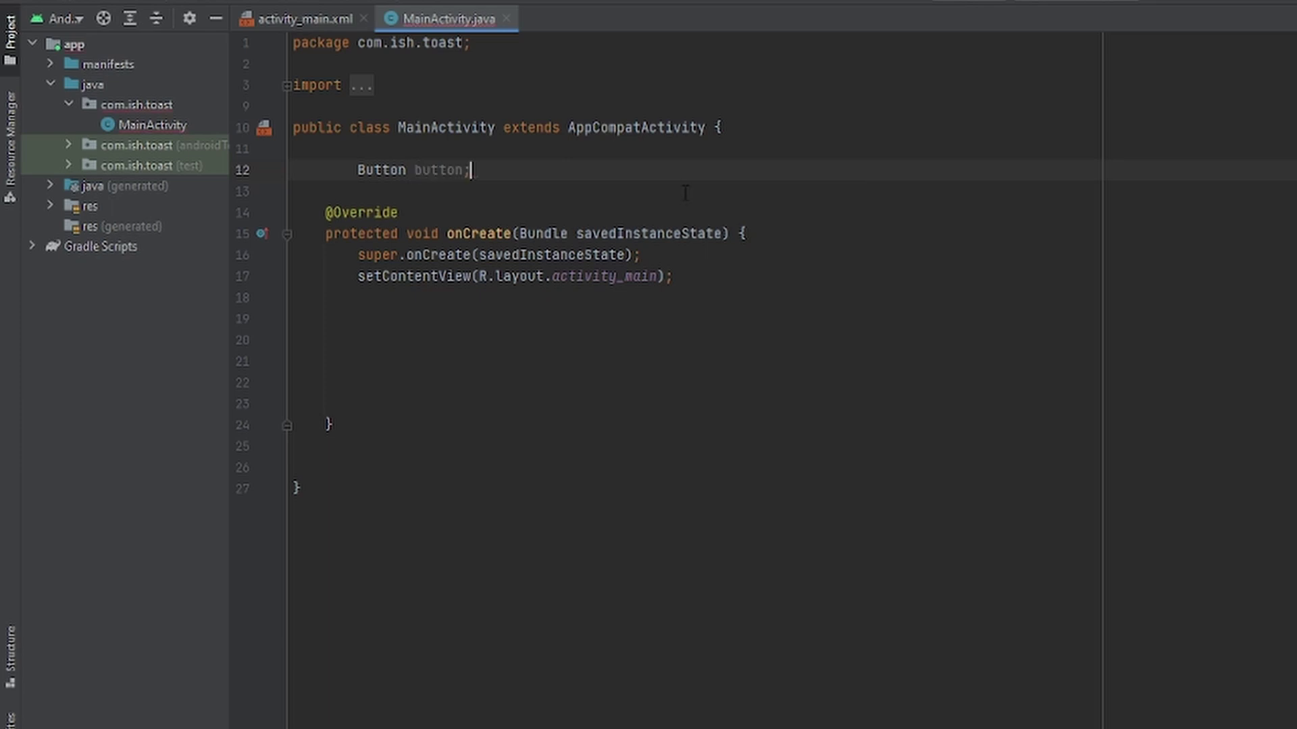
pyautogui.click(697, 274)
pyautogui.press('Return')
pyautogui.press('Return')
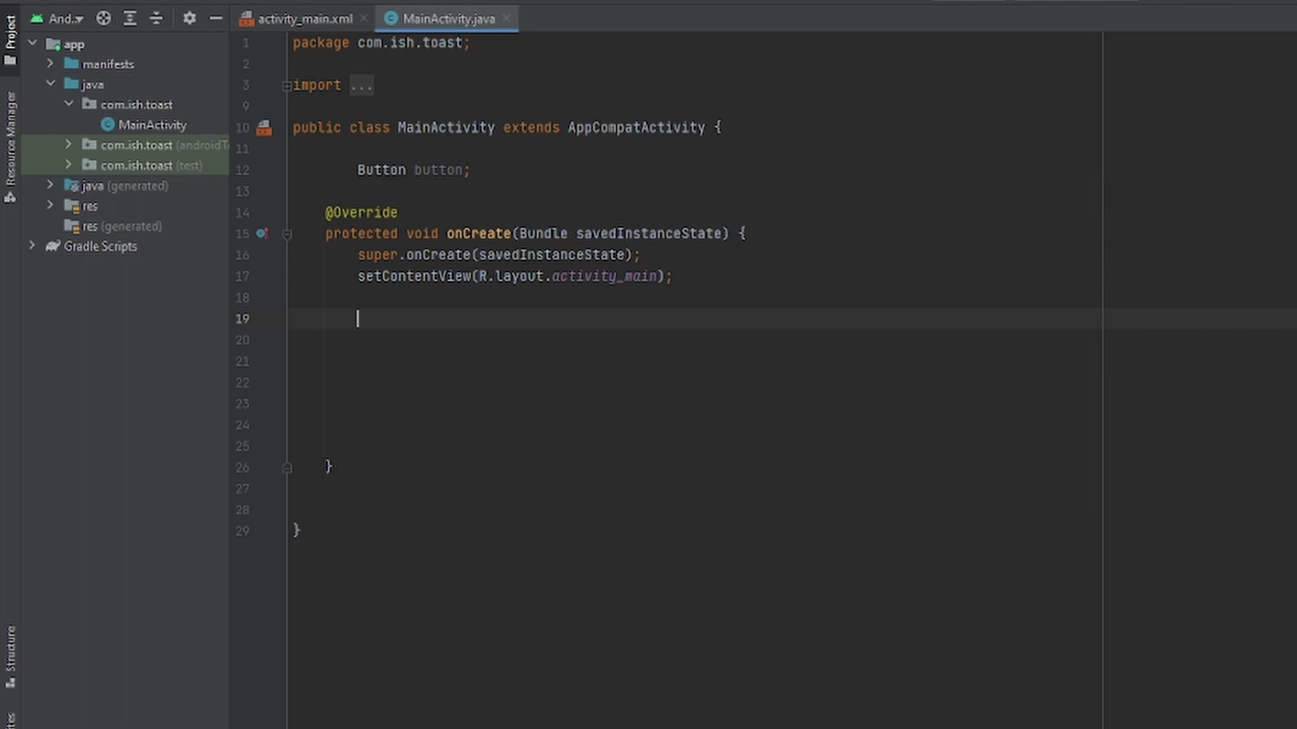
pyautogui.write('but')
pyautogui.press('Return')
pyautogui.write('button = find')
pyautogui.press('Return')
pyautogui.write('R')
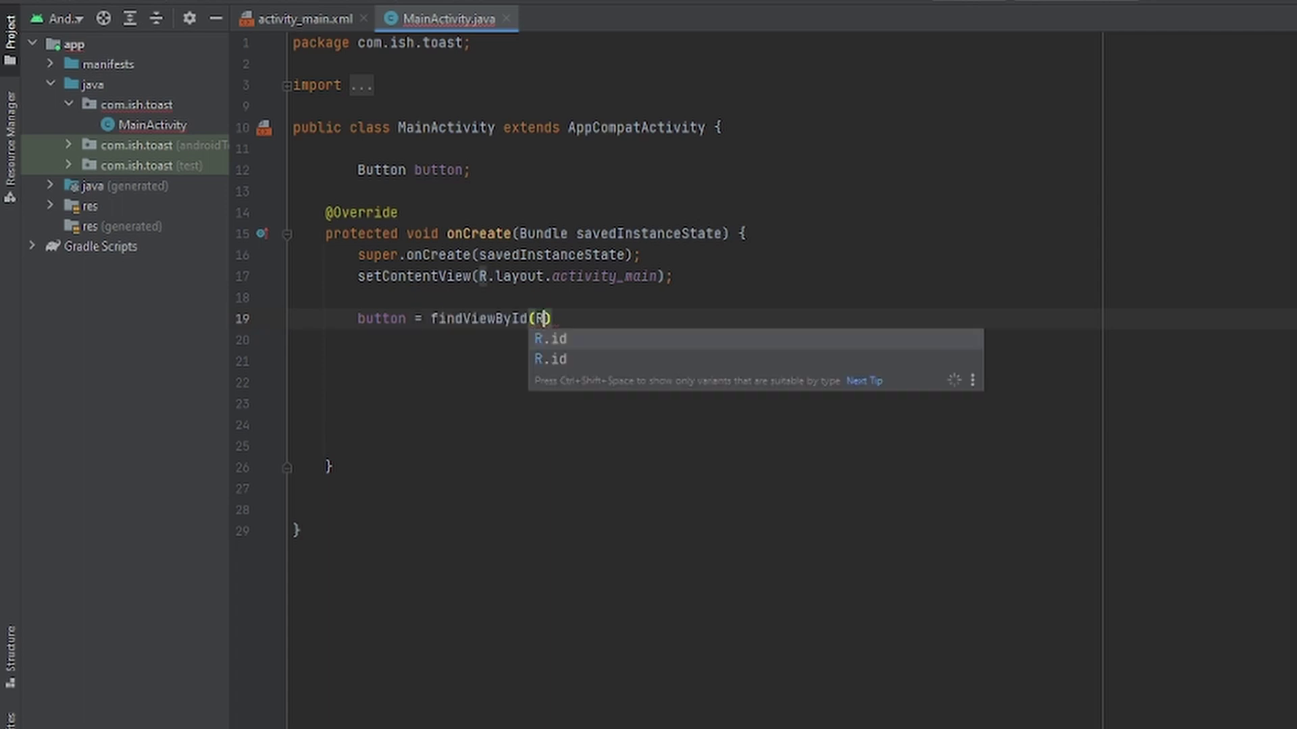
pyautogui.write('.id.')
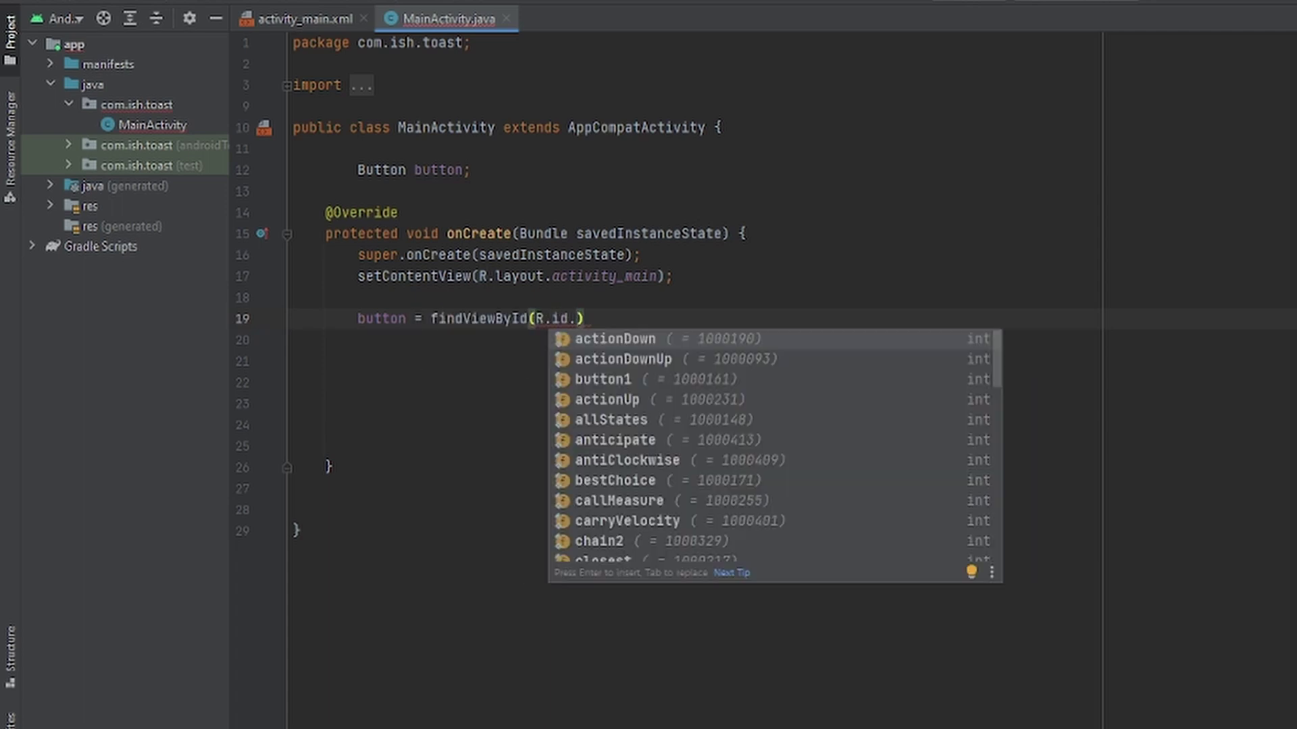
pyautogui.write('but')
pyautogui.press('Return')
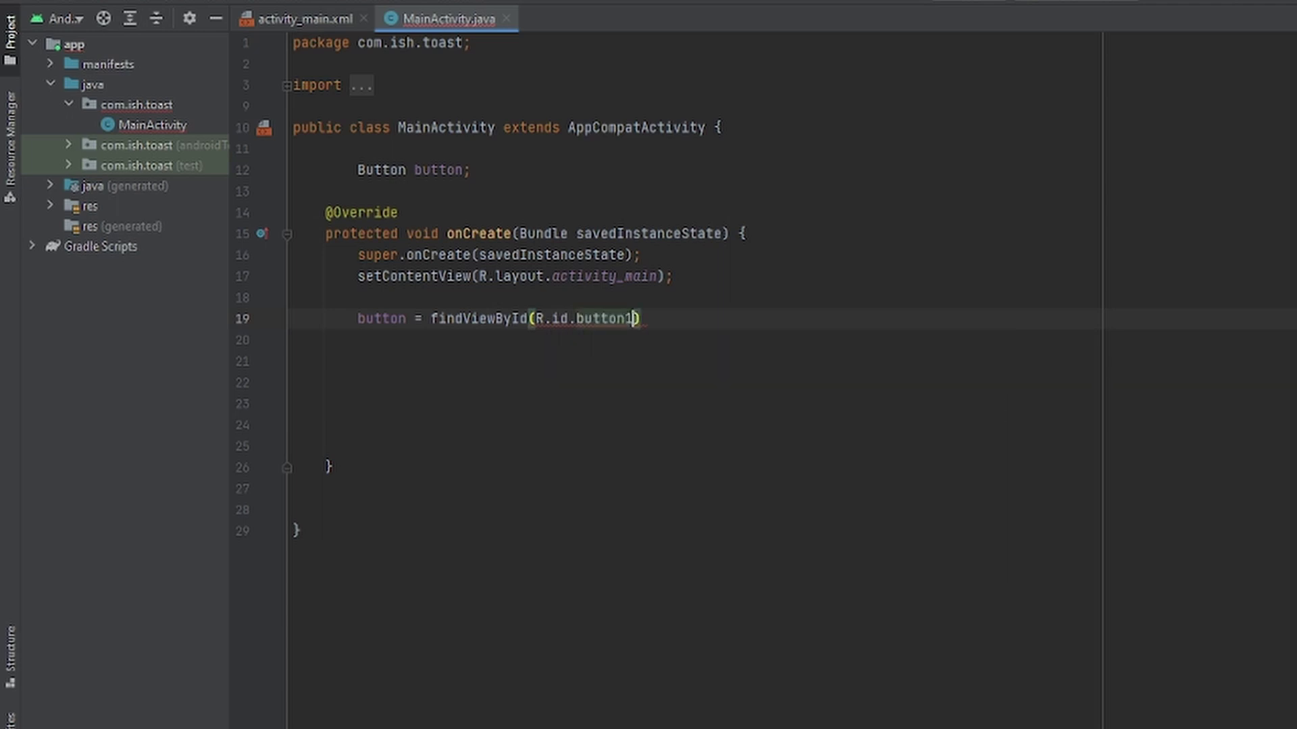
pyautogui.click(705, 321)
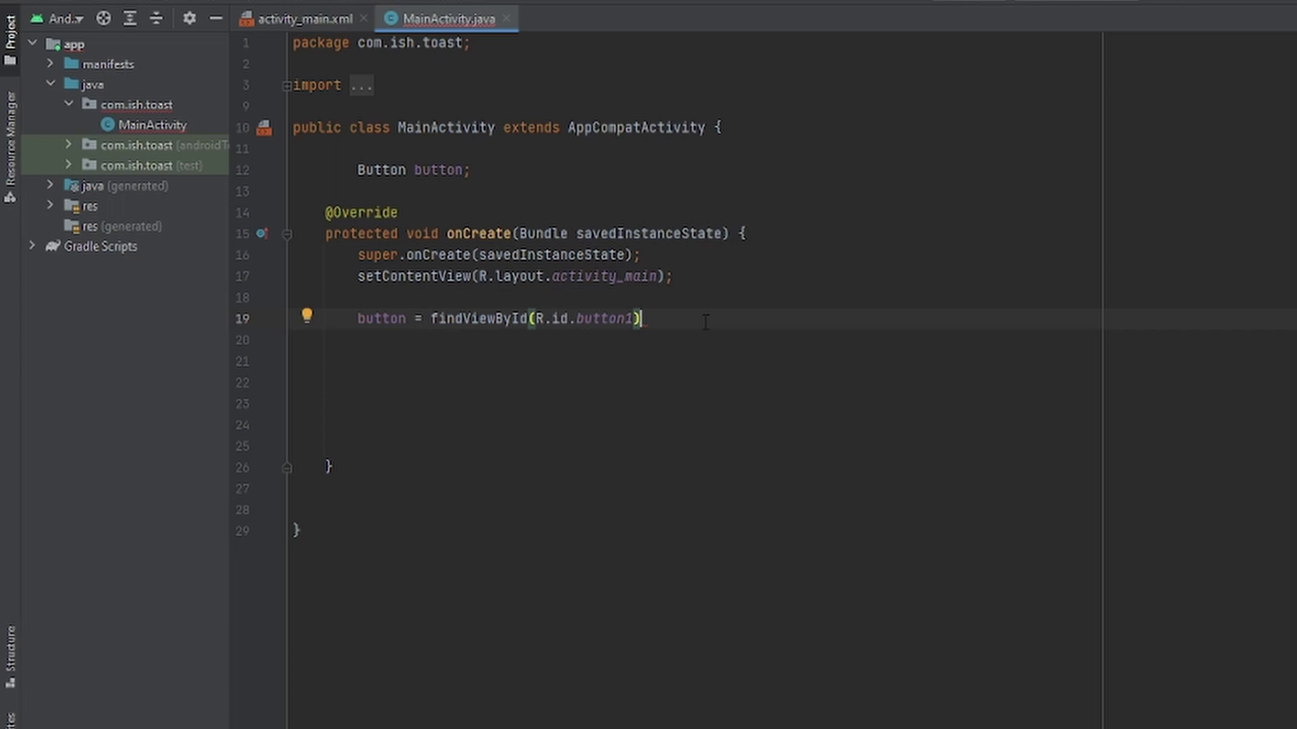
pyautogui.write(';')
# Call button.setOnClickListener with a new View.OnClickListener and an empty onClick below line 19.
pyautogui.press('Return')
pyautogui.press('Return')
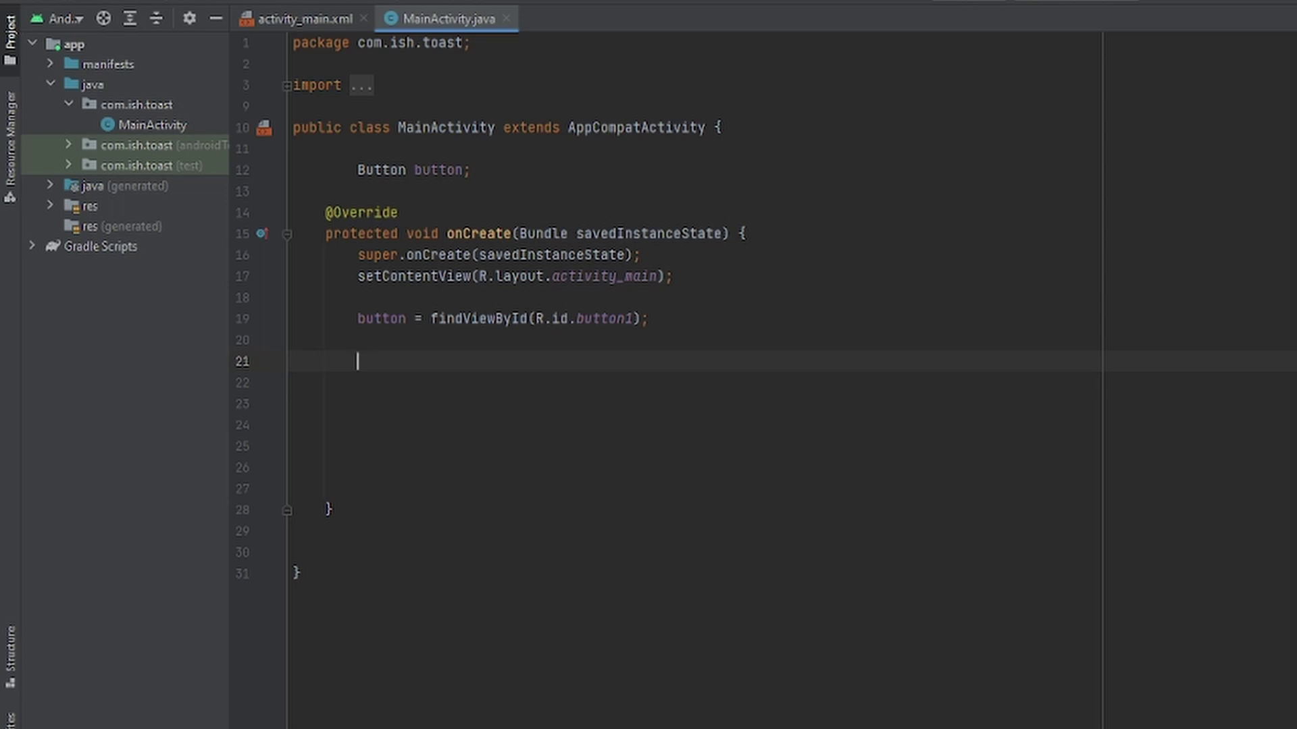
pyautogui.write('butt')
pyautogui.press('Return')
pyautogui.write('button.set')
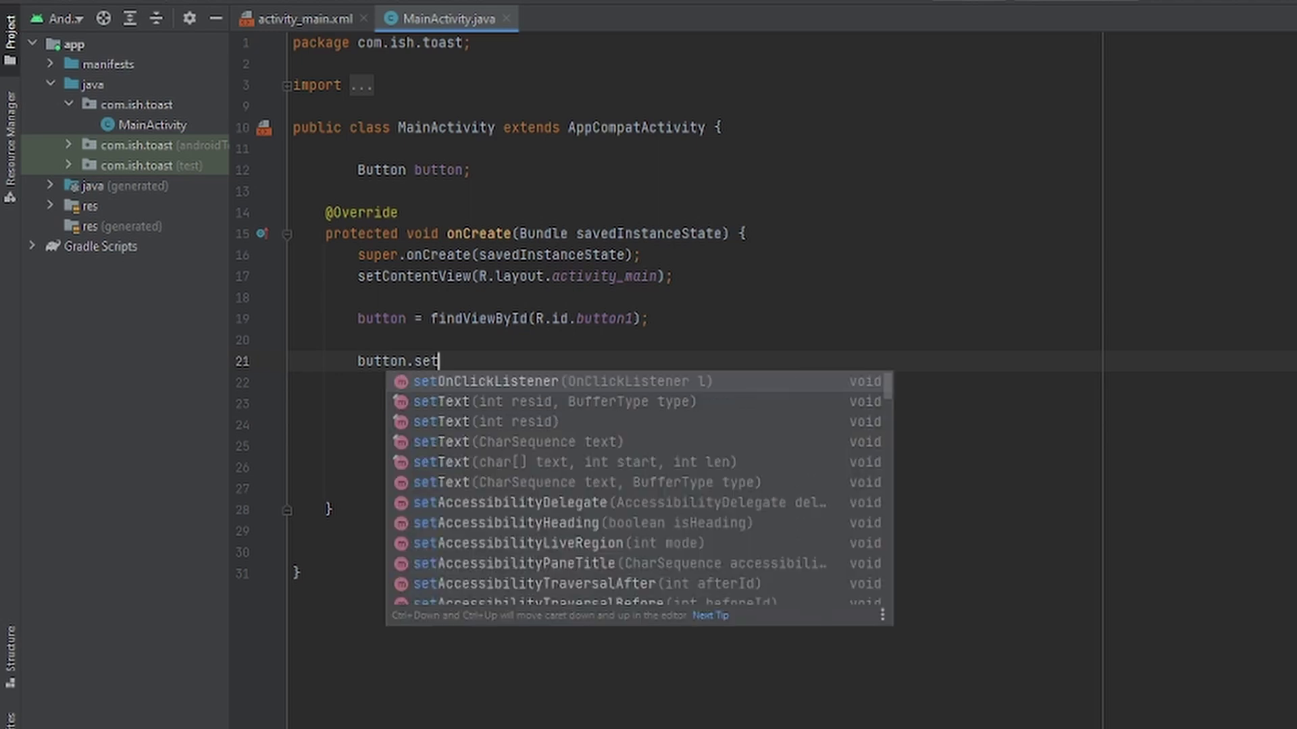
pyautogui.press('Return')
pyautogui.write('new ')
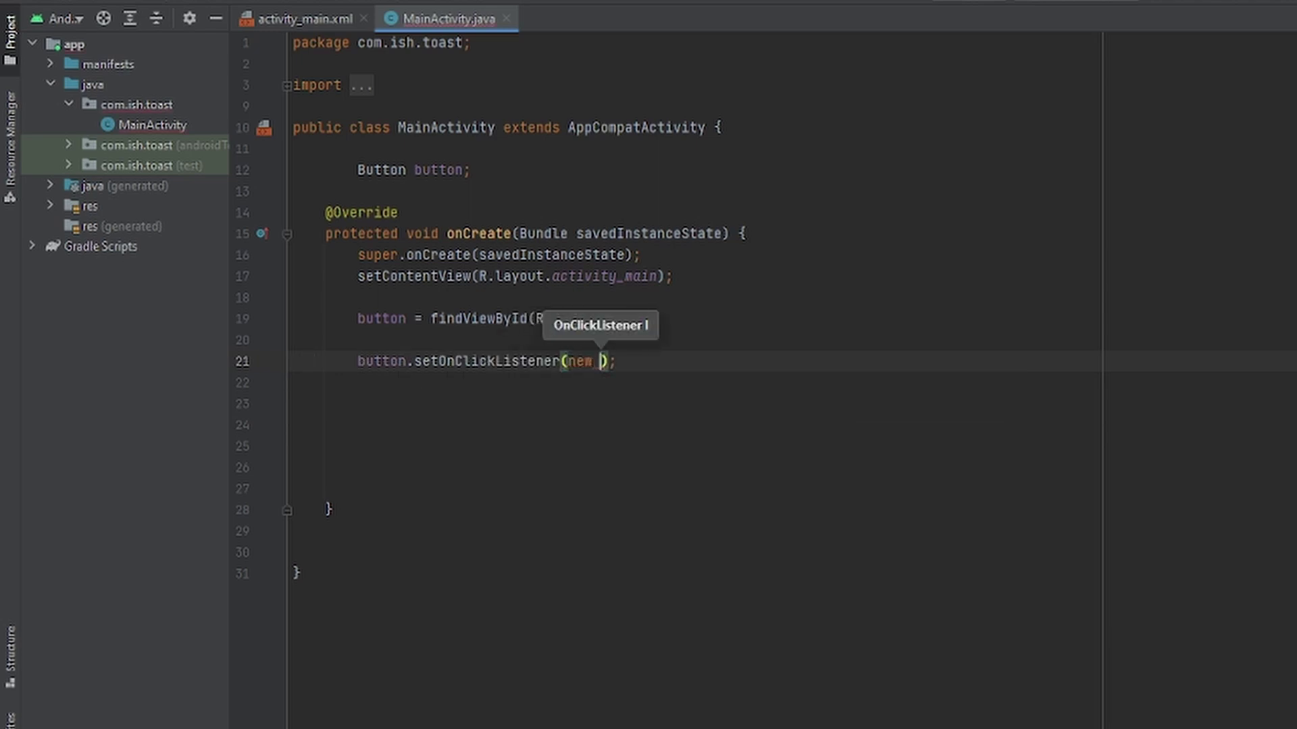
pyautogui.write('V')
pyautogui.press('Return')
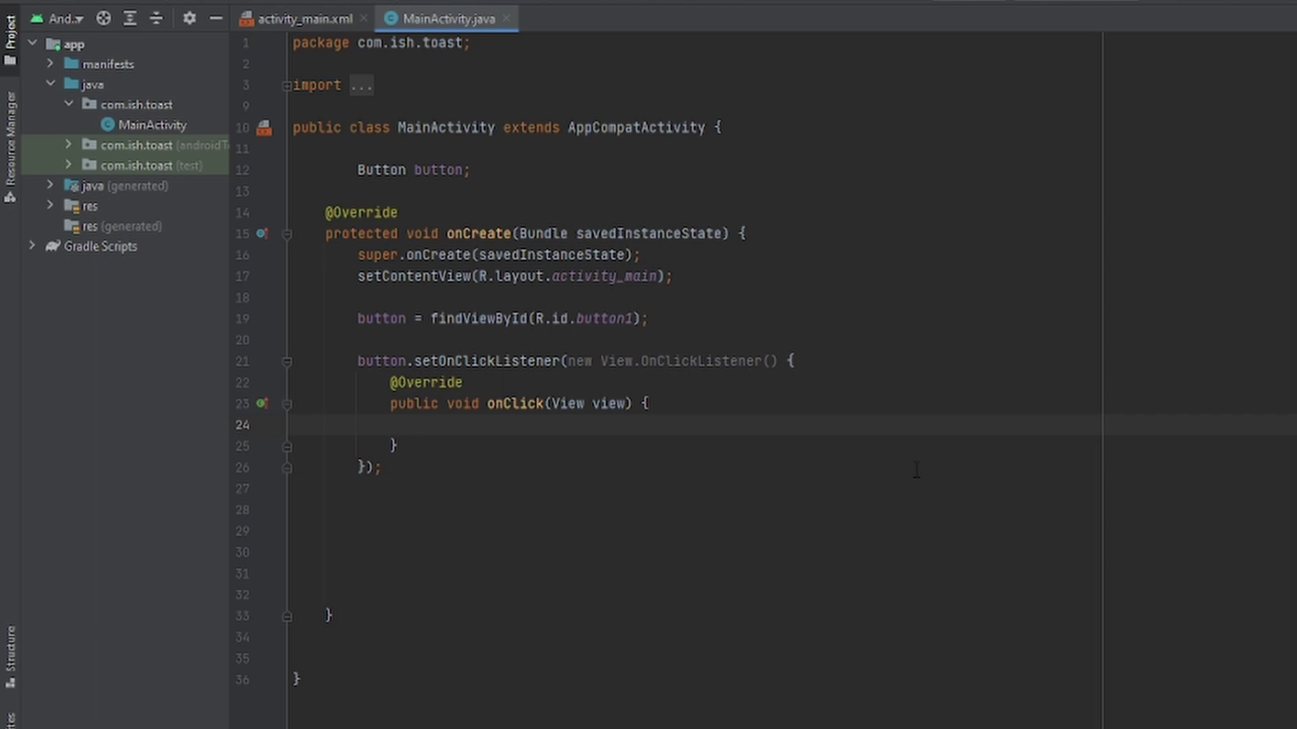
pyautogui.write('T')
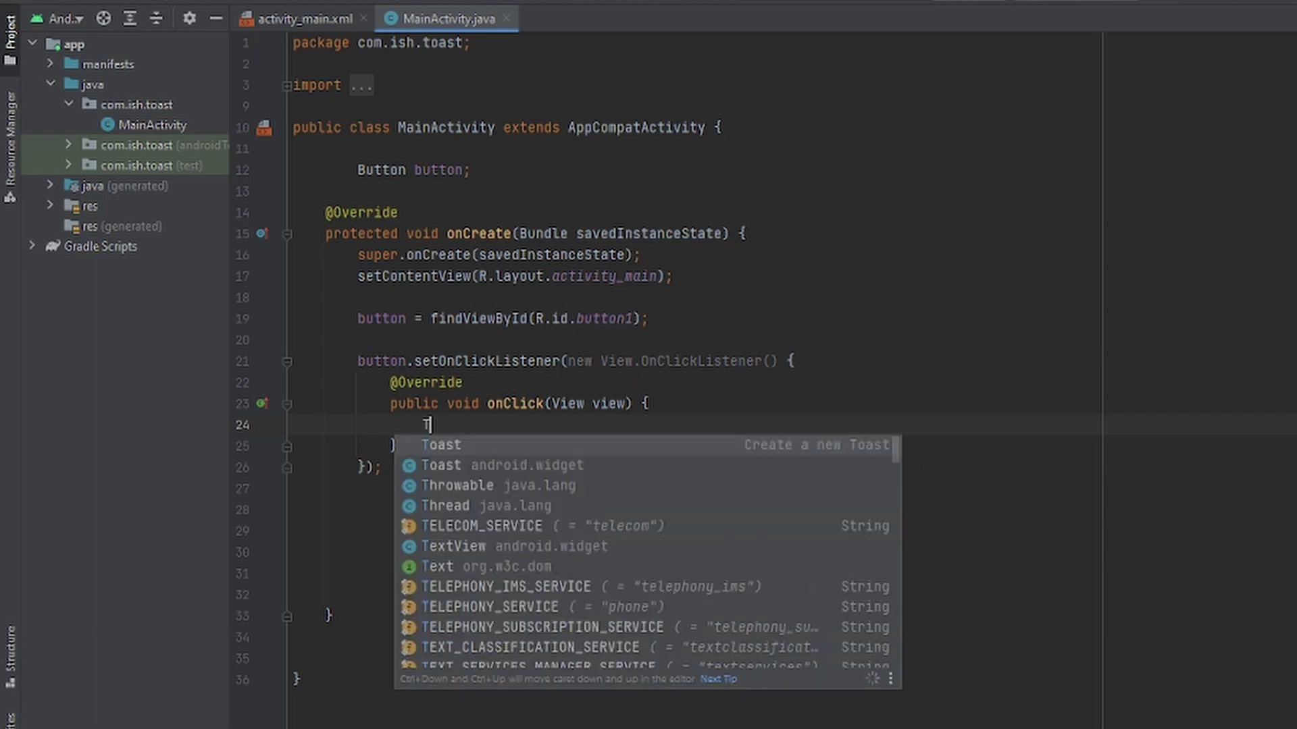
# Insert a Toast.makeText call in onClick with MainActivity.this as its context.
pyautogui.press('Return')
pyautogui.press('Escape')
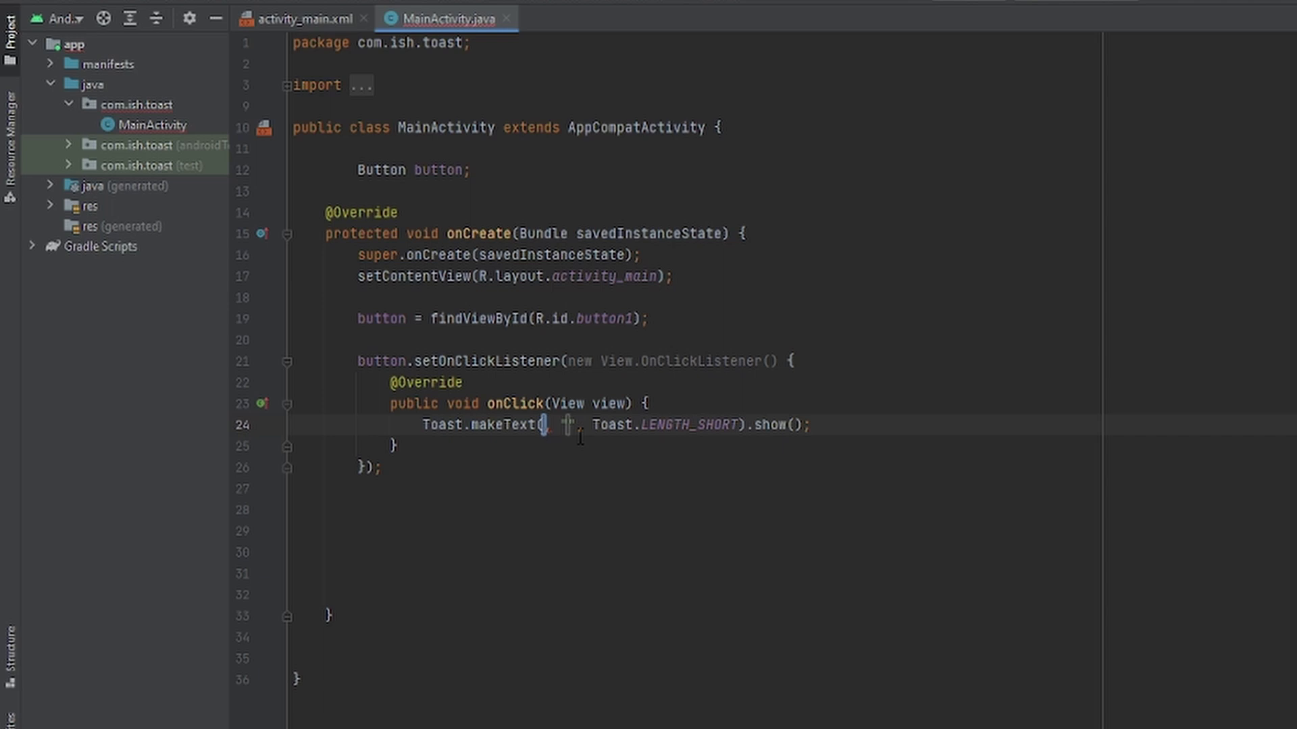
pyautogui.write('Mai')
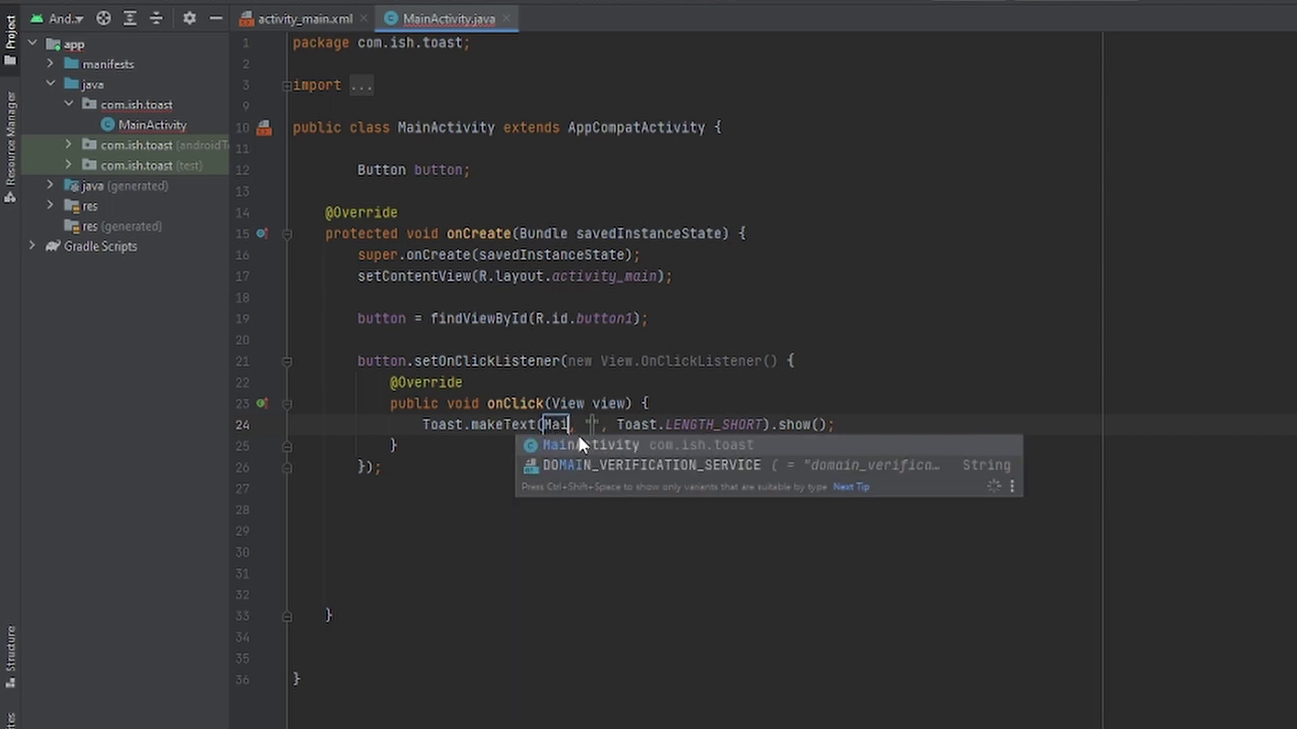
pyautogui.write('n')
pyautogui.press('Return')
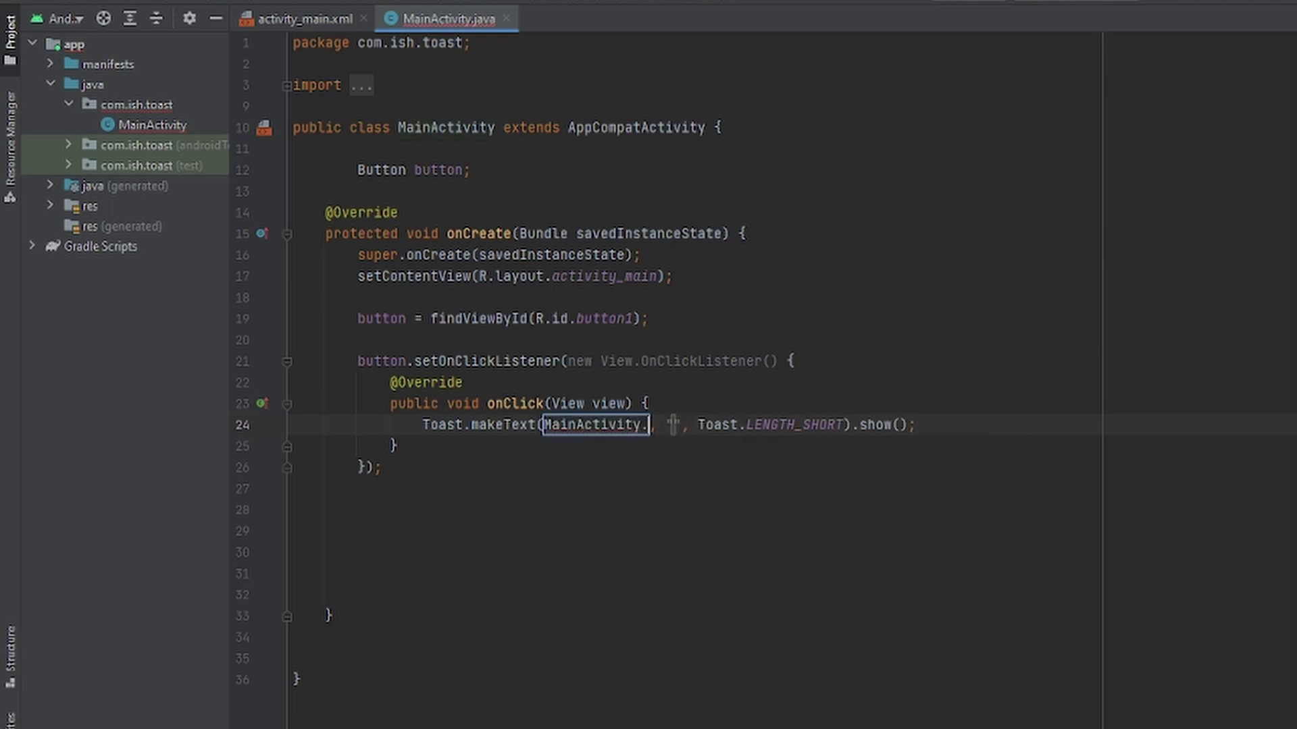
pyautogui.write('.thi')
pyautogui.press('Return')
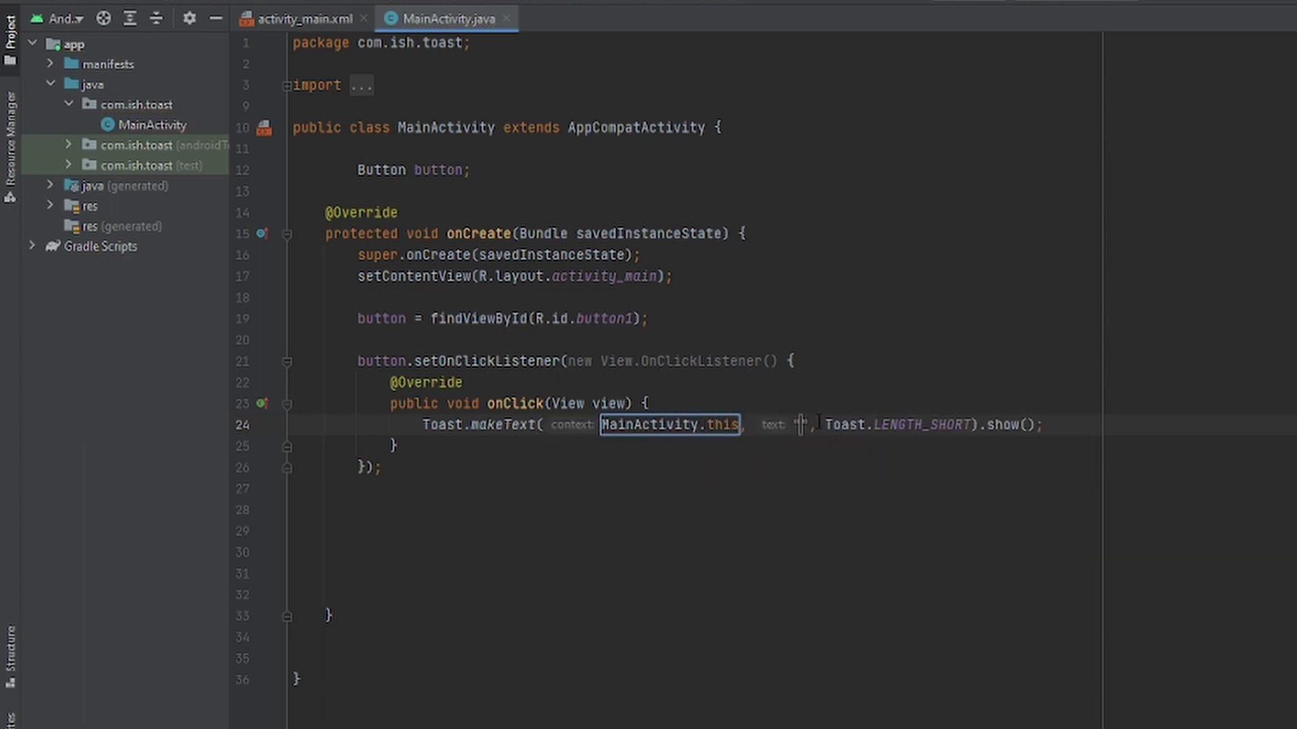
# Enter the message 'This is a toast message' and keep the Toast.LENGTH_SHORT duration.
pyautogui.click(801, 425)
pyautogui.press('Escape')
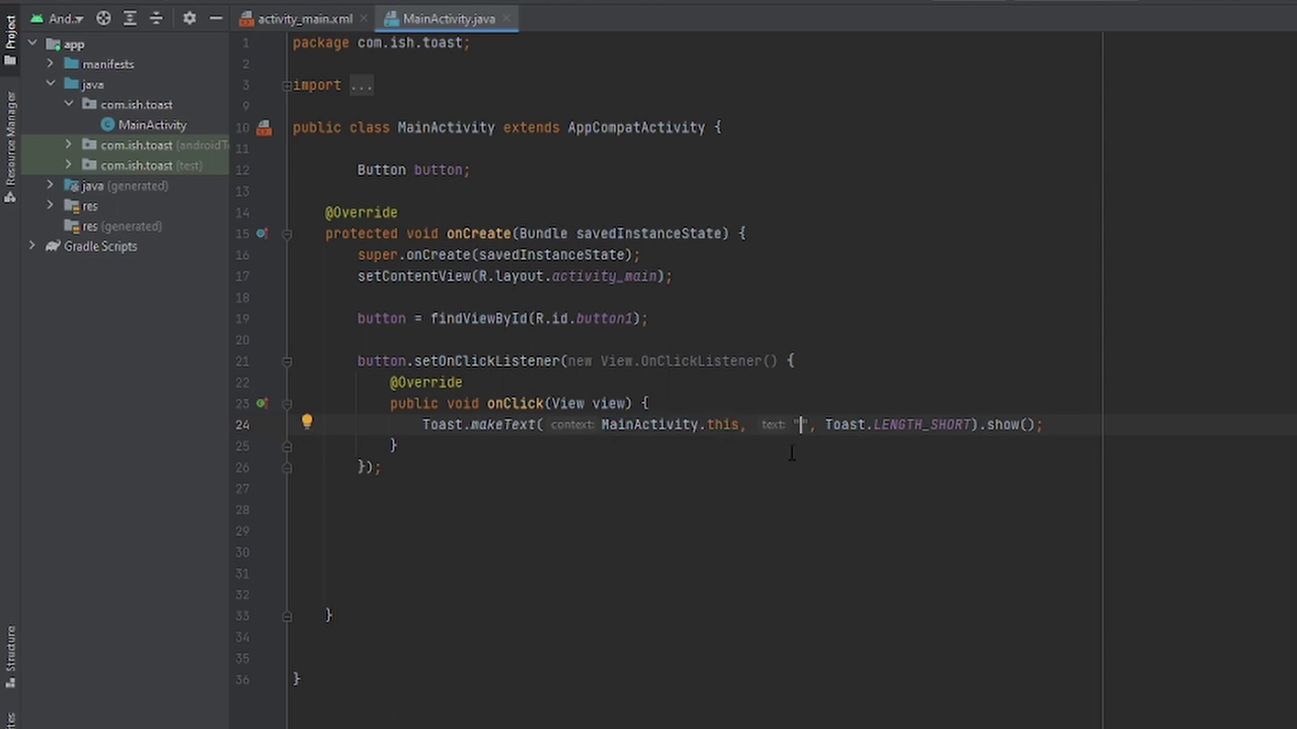
pyautogui.write('This is a toast message')
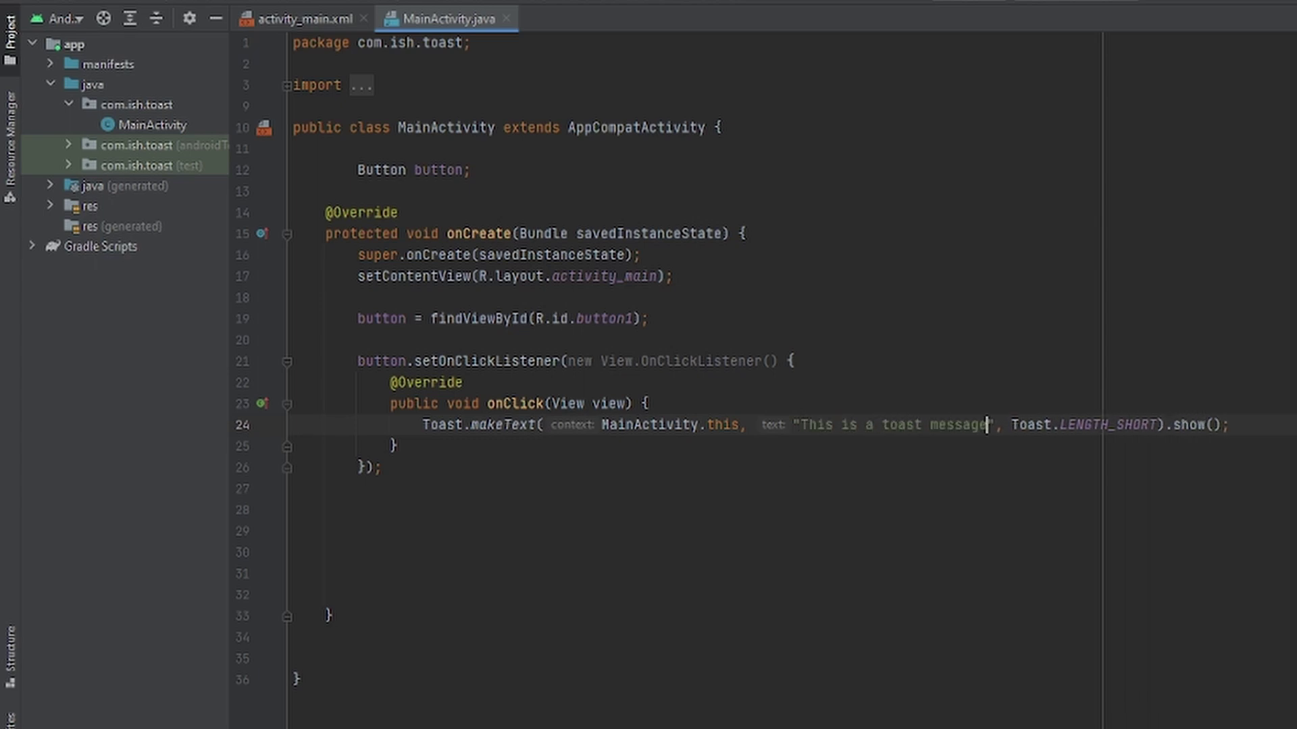
pyautogui.click(1026, 424)
pyautogui.moveTo(1010, 426); pyautogui.dragTo(1157, 426)
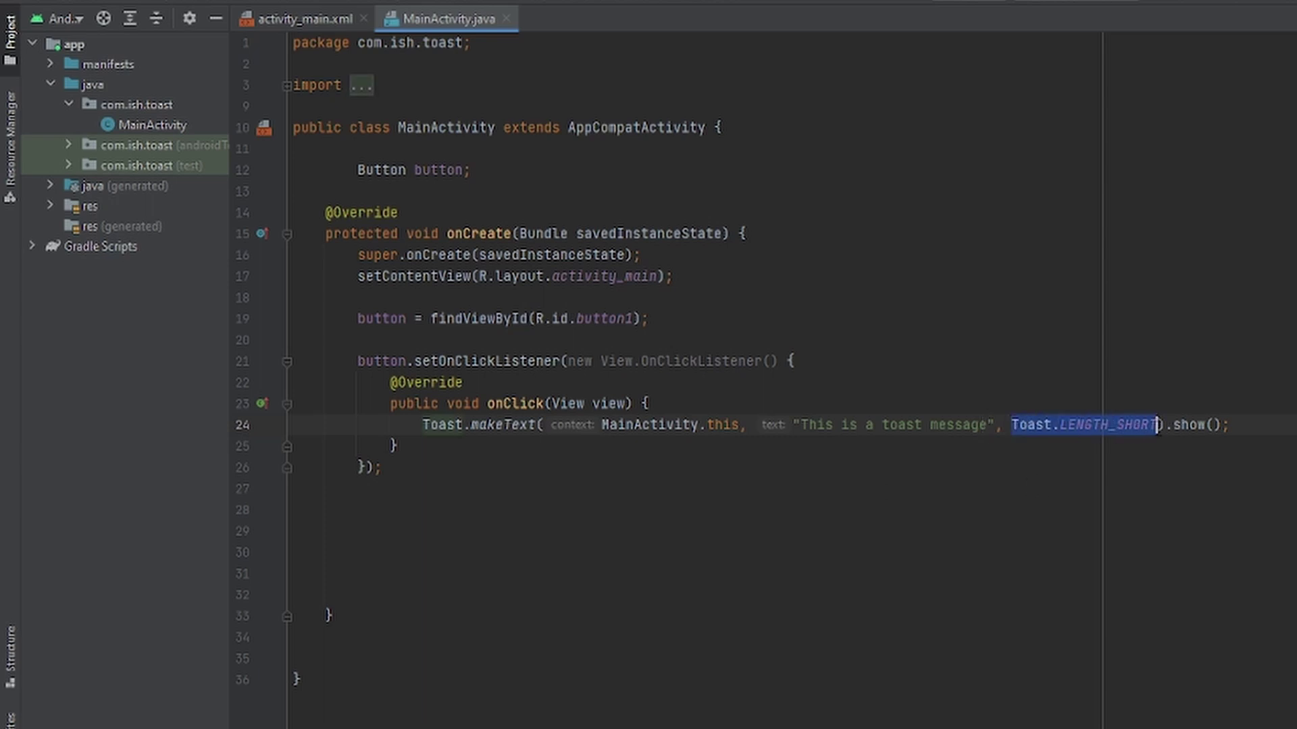
pyautogui.click(1150, 531)
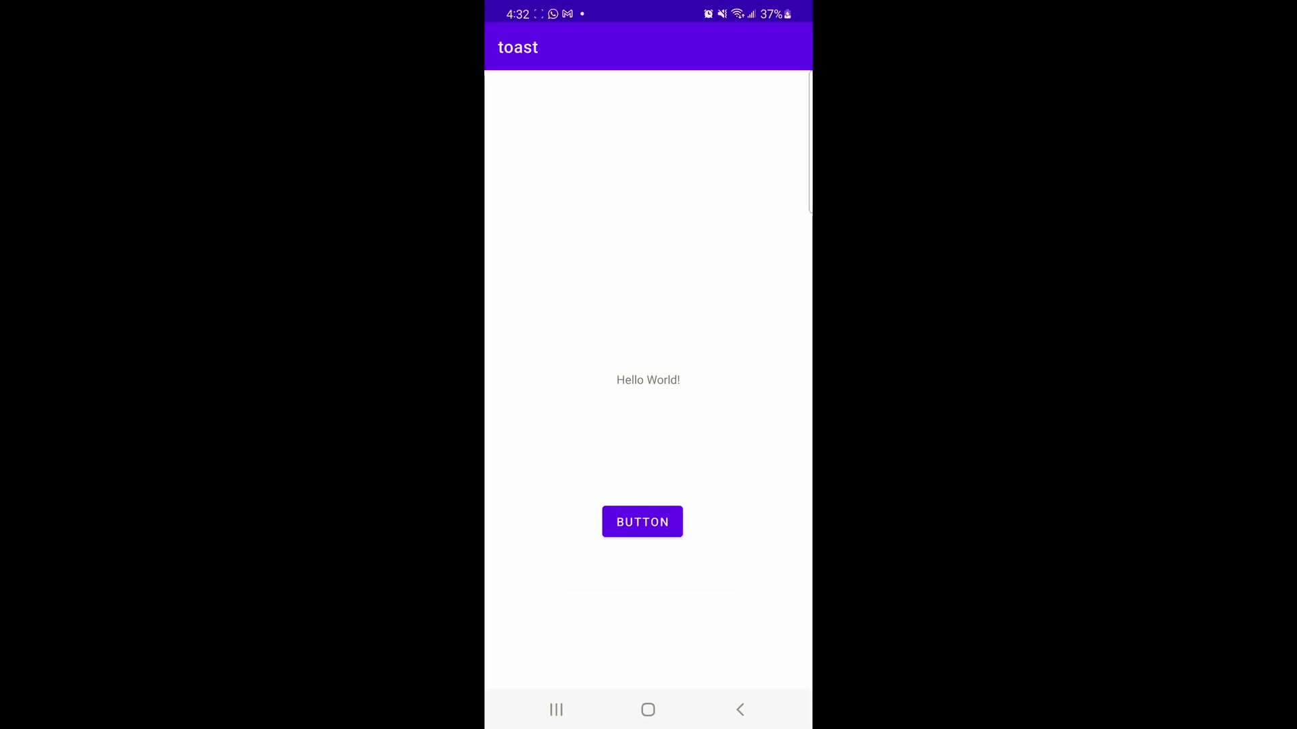
# Tap the app's BUTTON on the phone to show 'This is a toast message'.
pyautogui.click(642, 521)
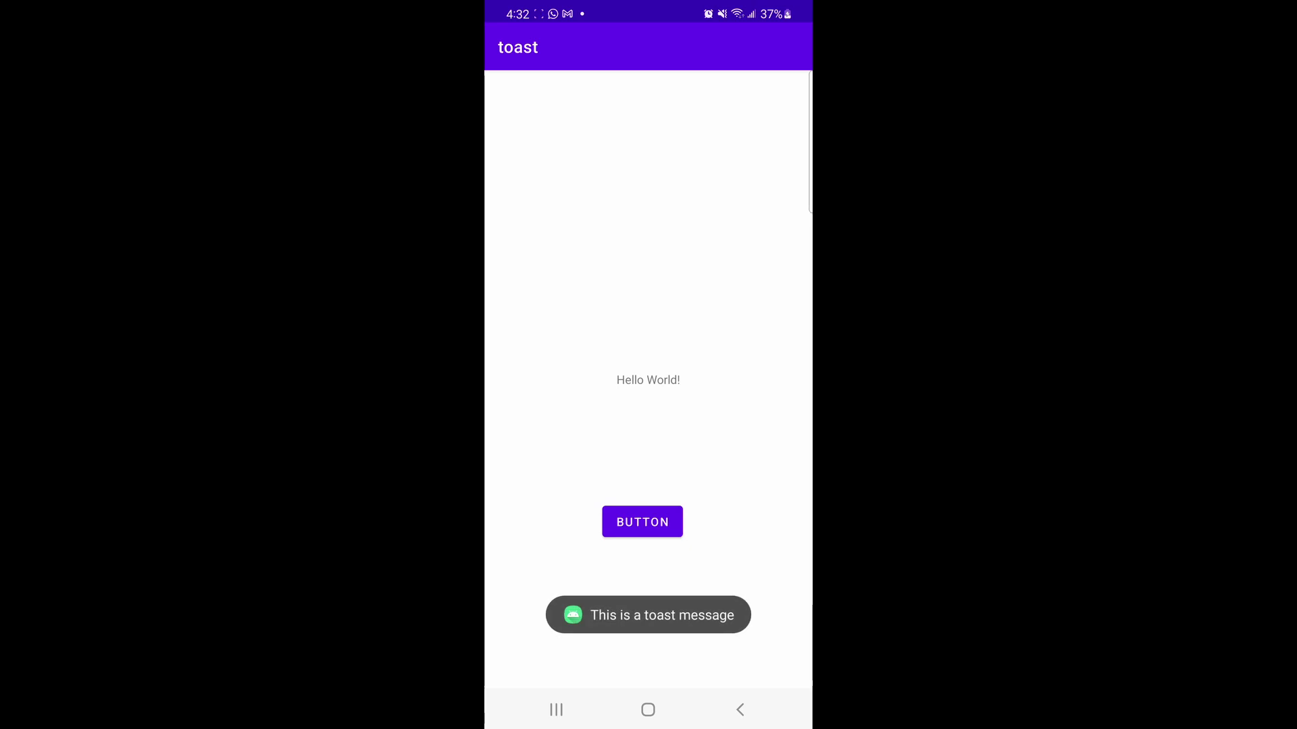